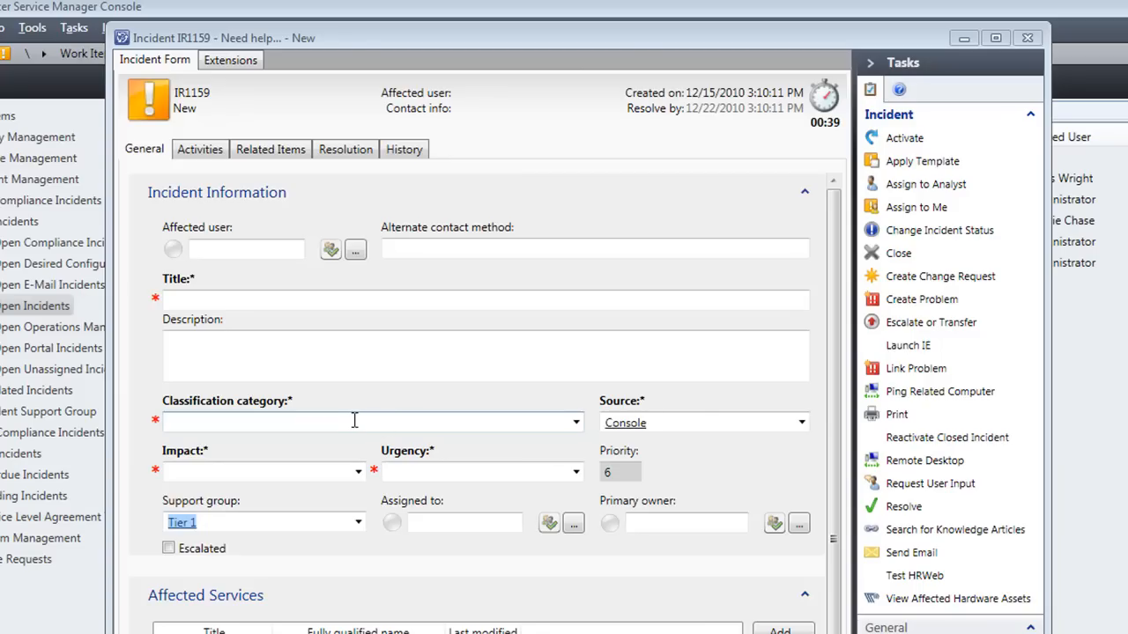
Set the incident's affected user by entering the first letters of the name and accepting the matching suggestion.
click(231, 253)
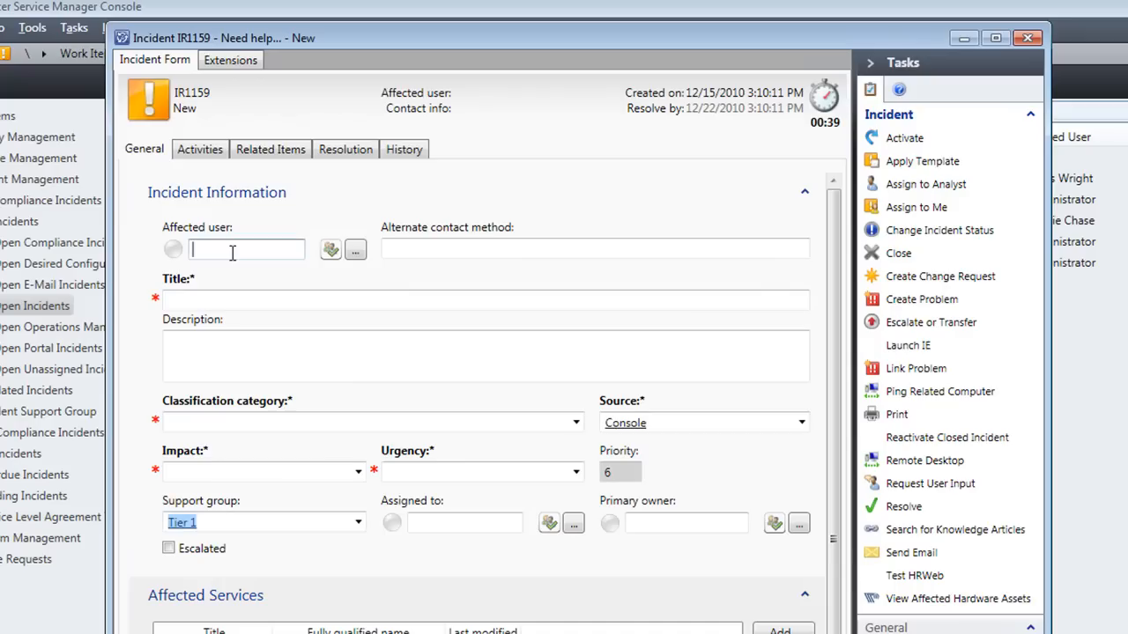
text(C)
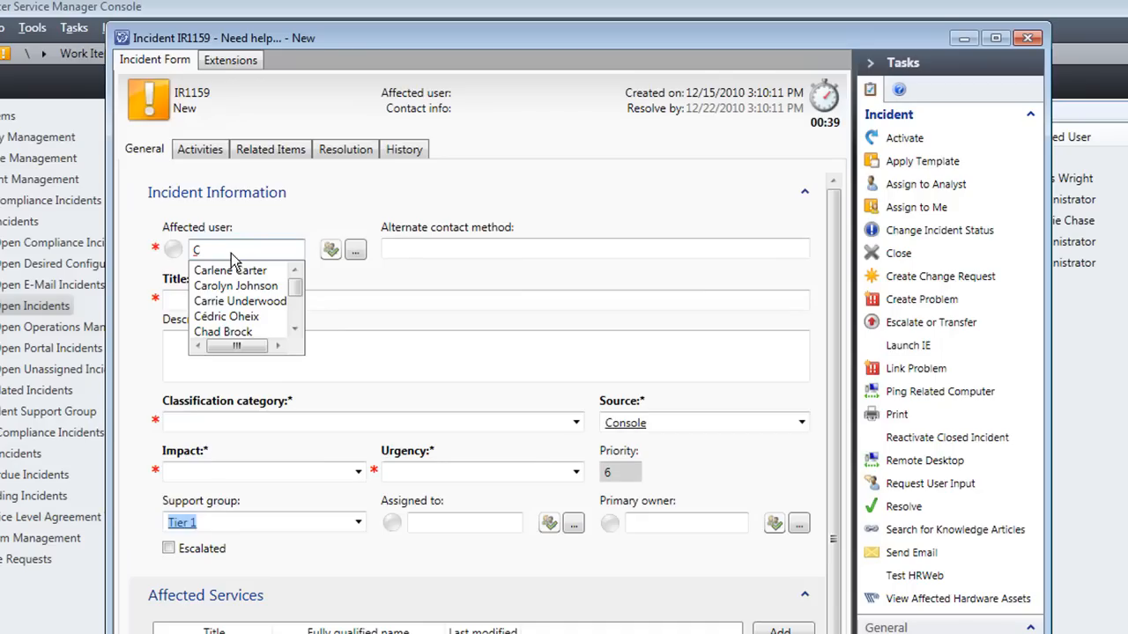
text(h)
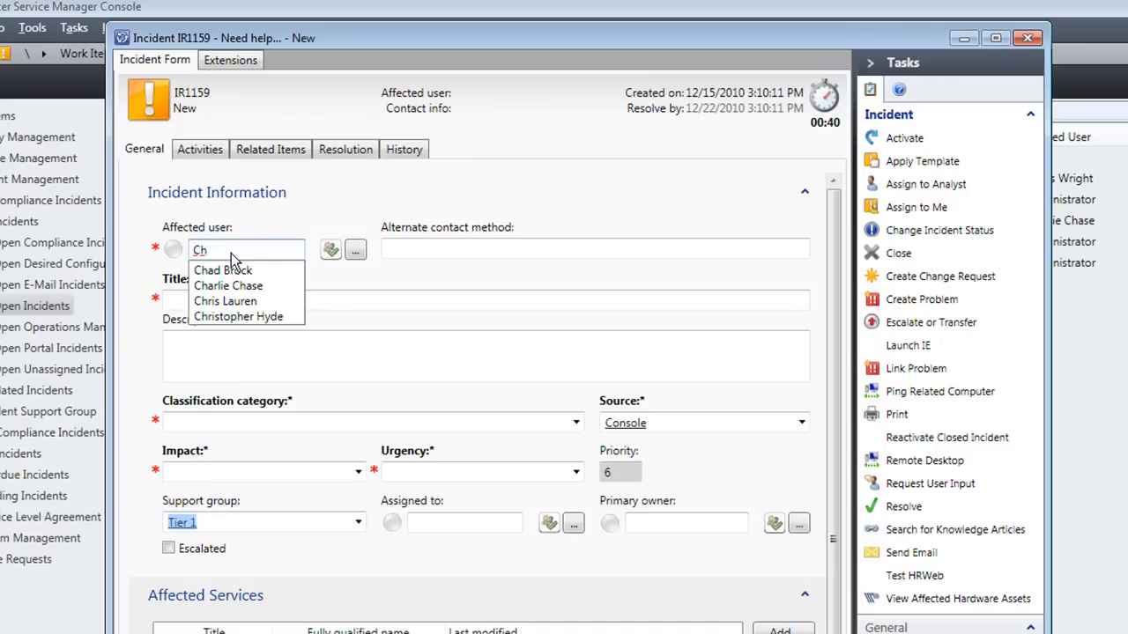
key(Down)
key(Down)
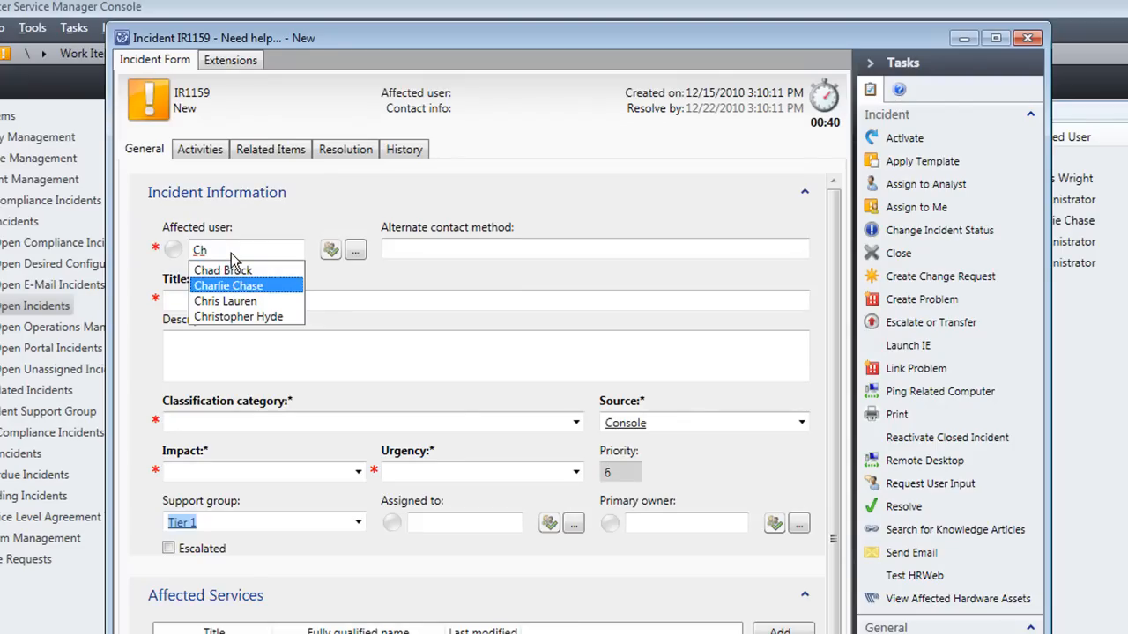
key(Return)
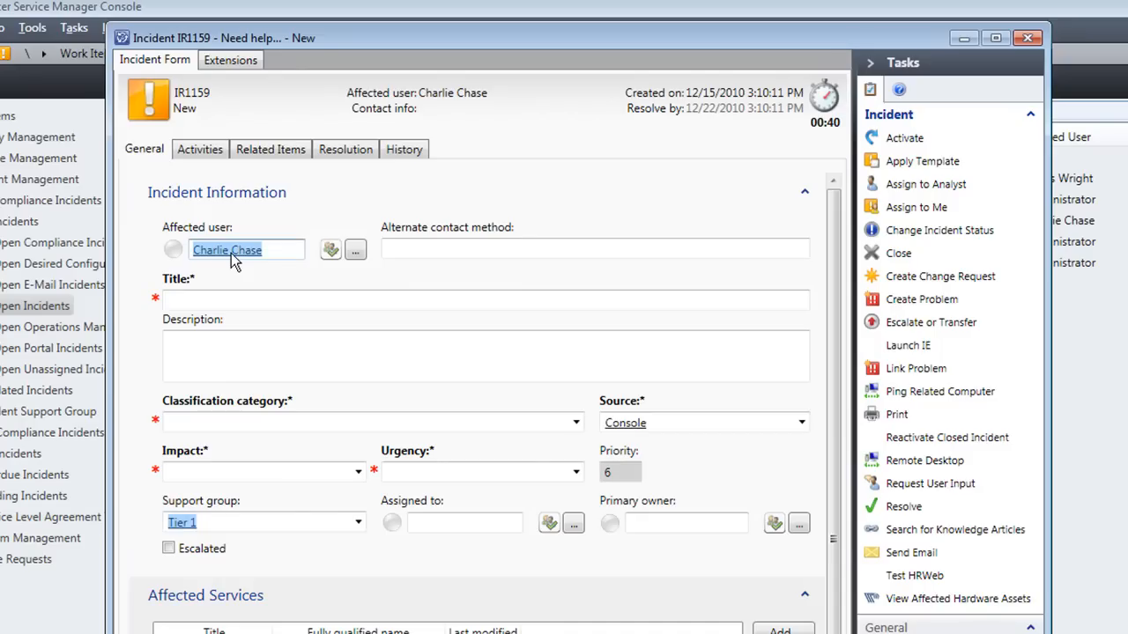
Clear the affected user, run a name check on a partial name, then cancel the match selection and empty the field.
key(BackSpace)
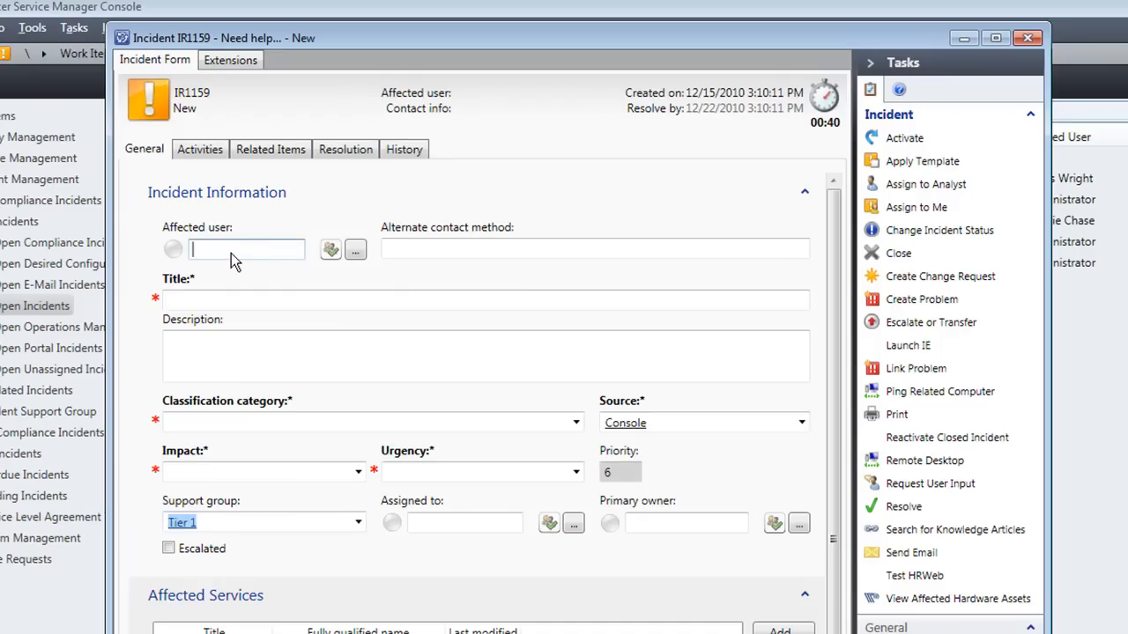
text(c)
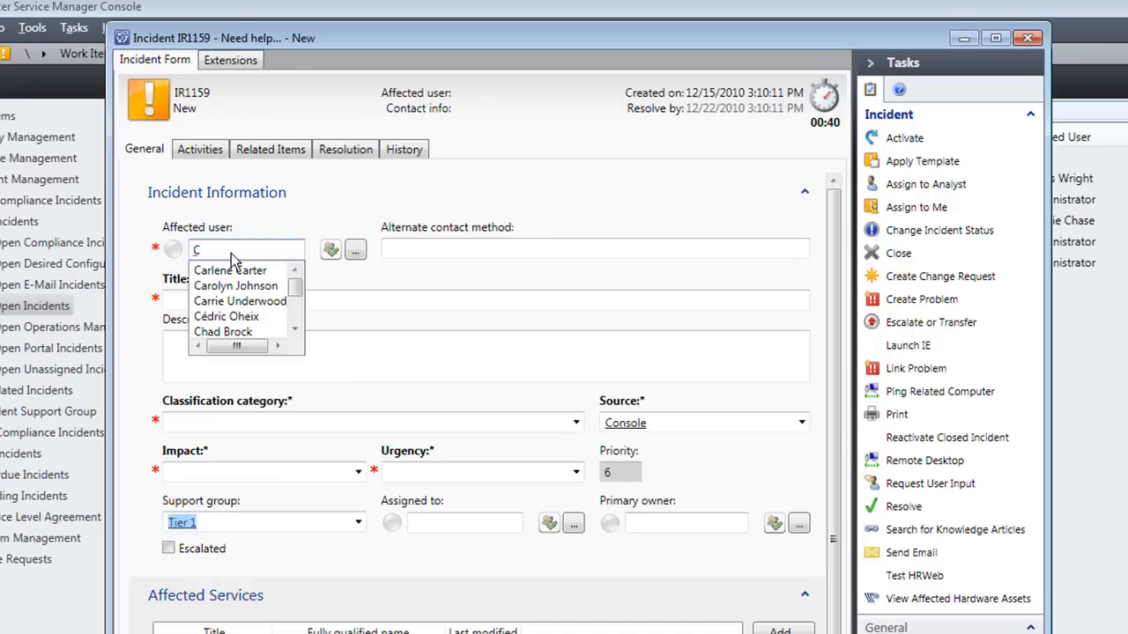
text(h)
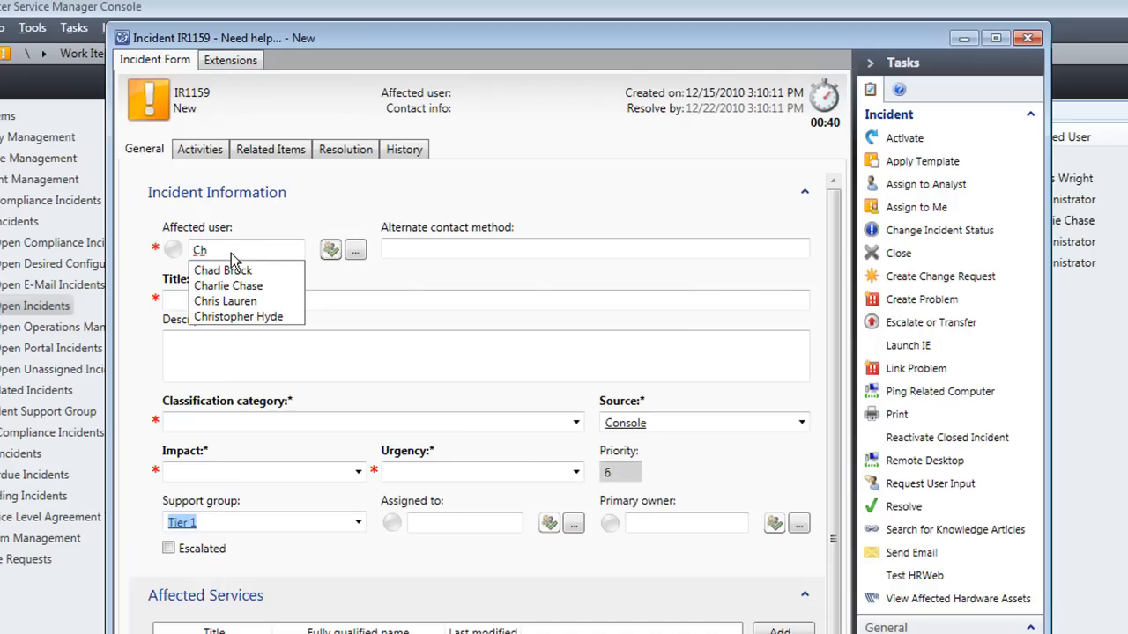
key(Return)
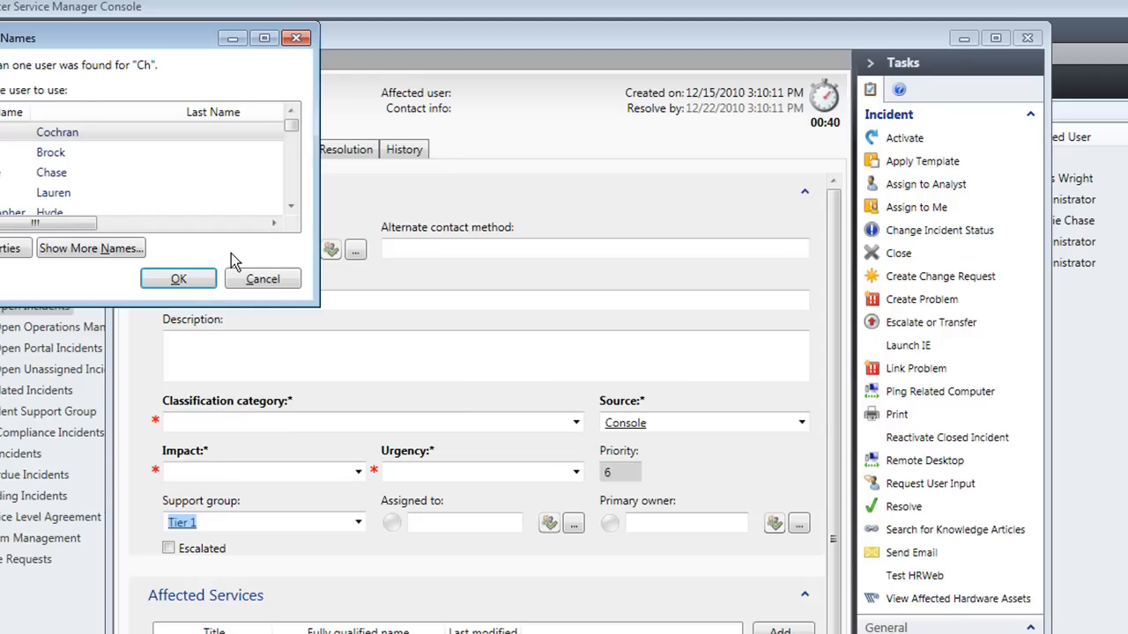
drag(121, 34, 283, 339)
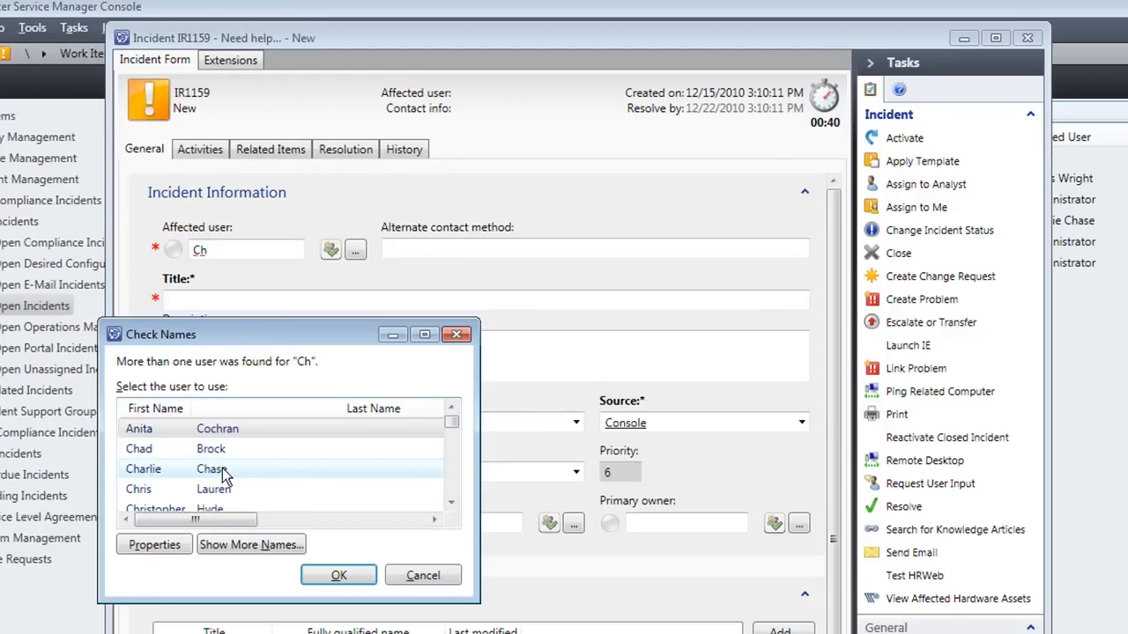
mouse_move(451, 426)
mouse_down()
mouse_move(452, 436)
mouse_move(451, 423)
mouse_up()
drag(229, 518, 187, 511)
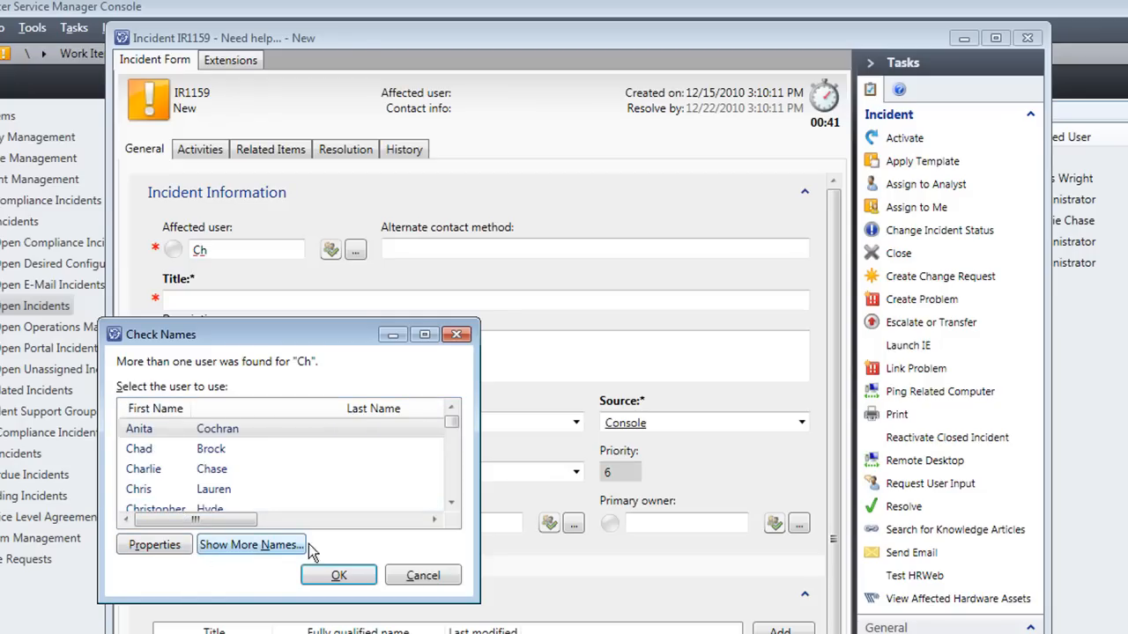
click(408, 578)
key(BackSpace)
key(BackSpace)
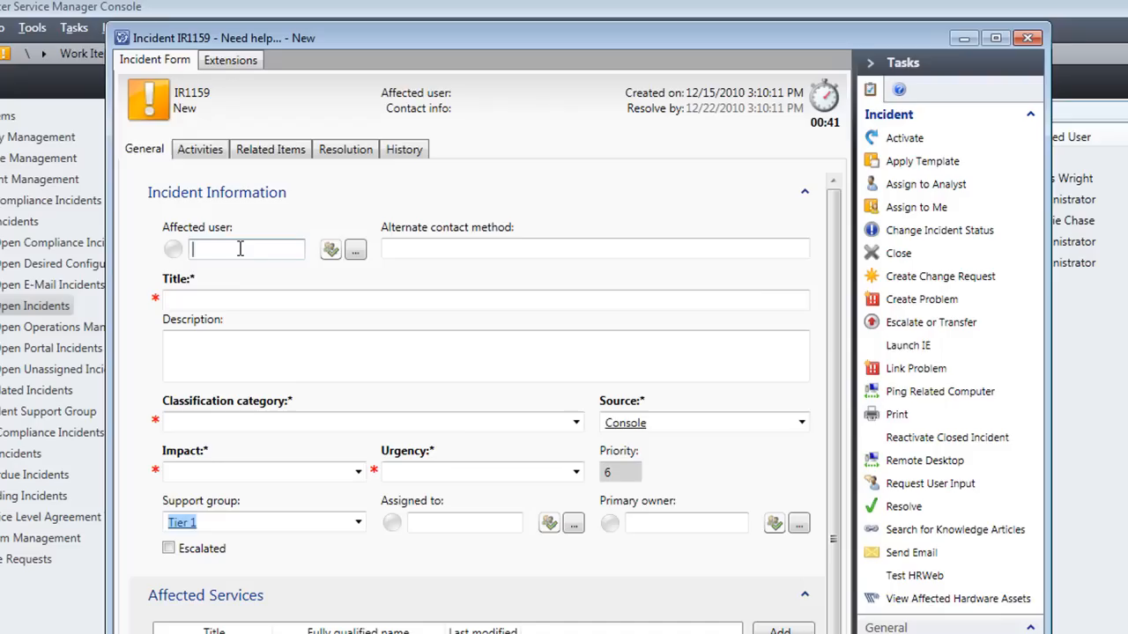
Browse the user directory for the affected user by first name and assign the matching user to the incident.
key(Tab)
key(Return)
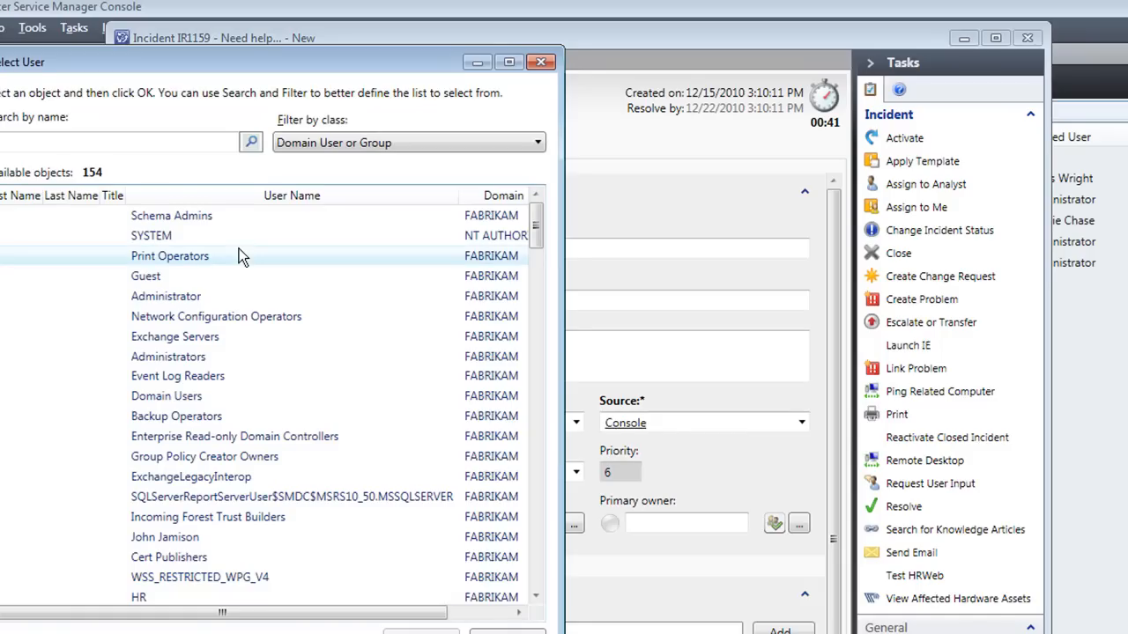
text(Charlie)
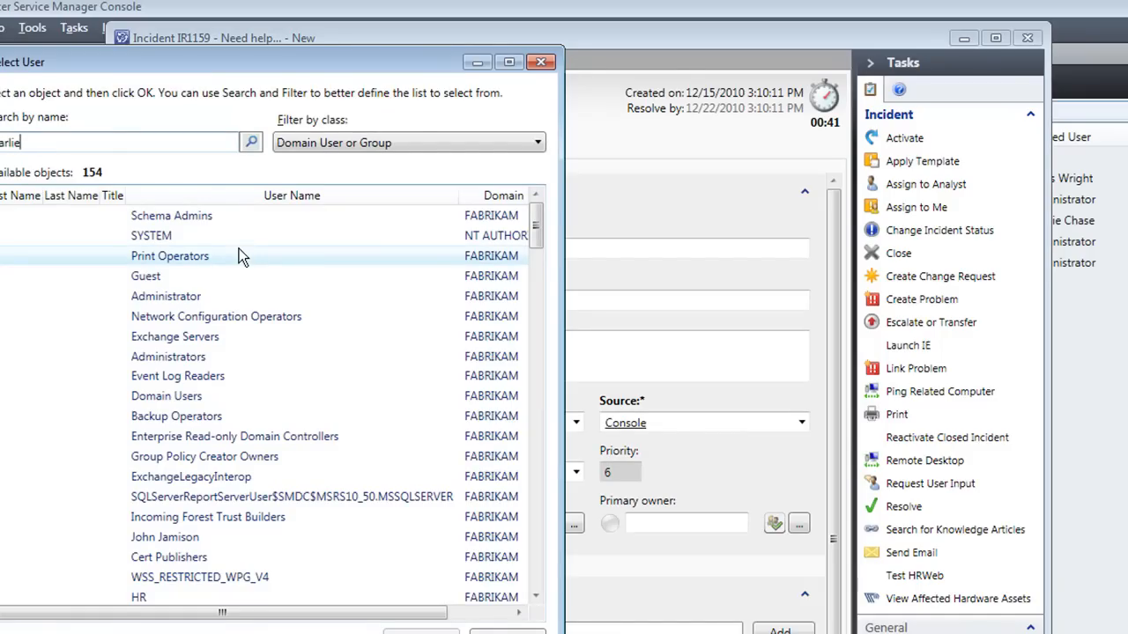
key(Return)
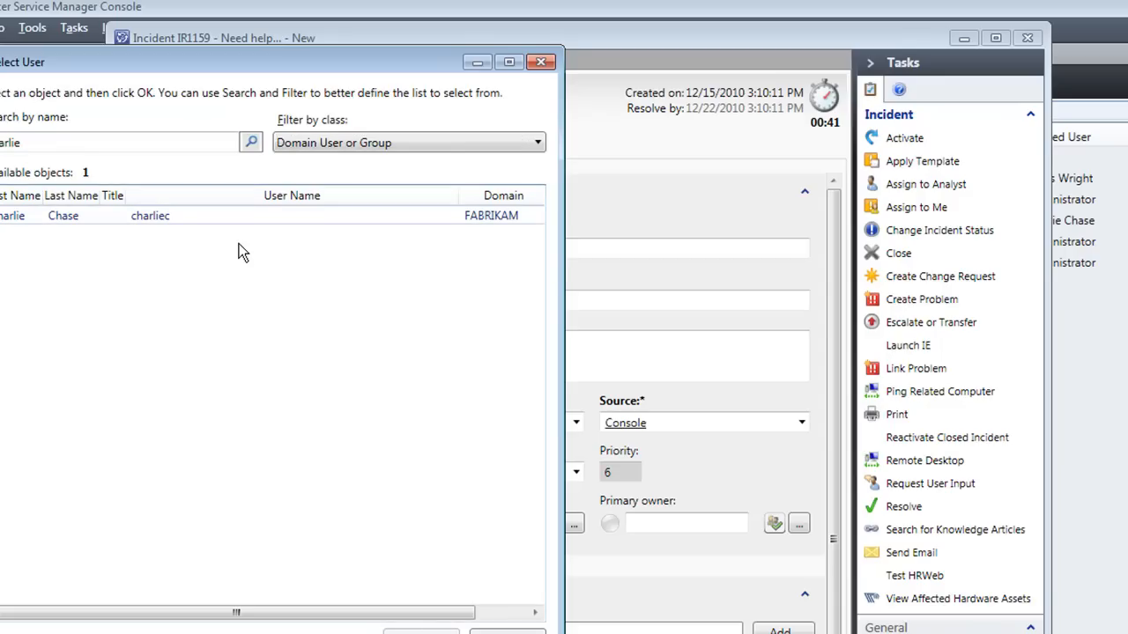
key(Down)
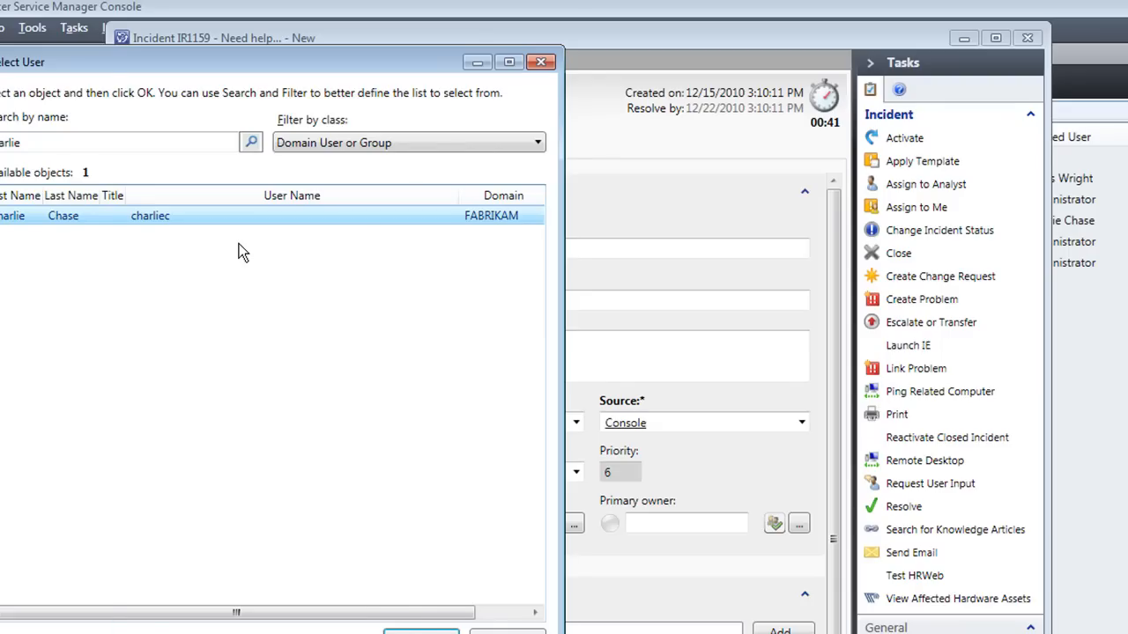
key(Return)
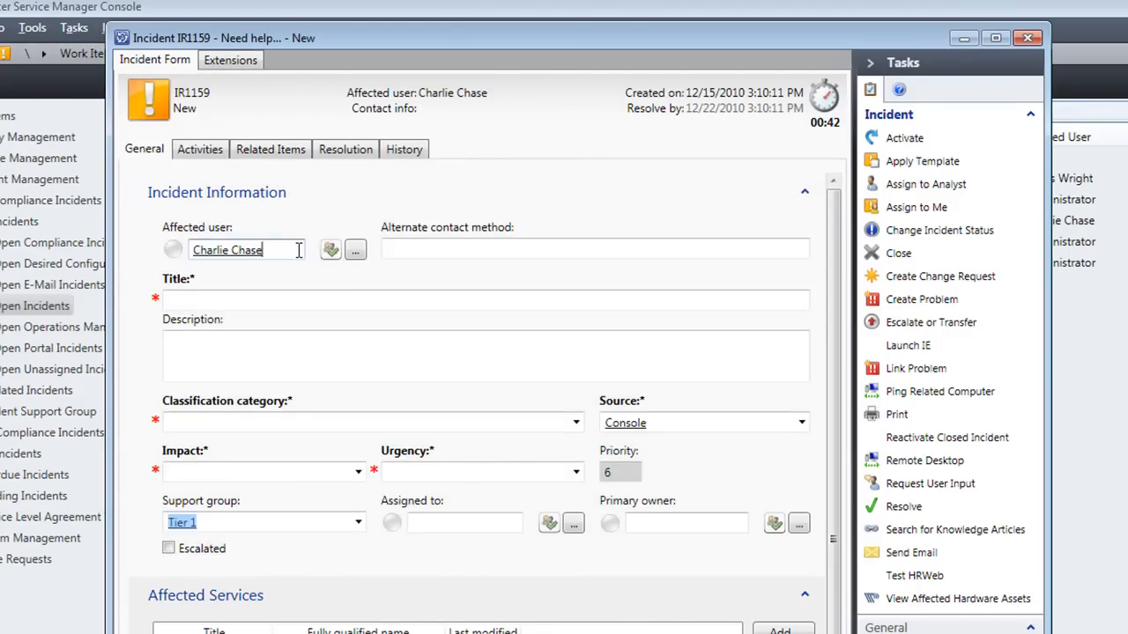
Fill in the alternate contact method, title and description with "asdf".
key(Tab)
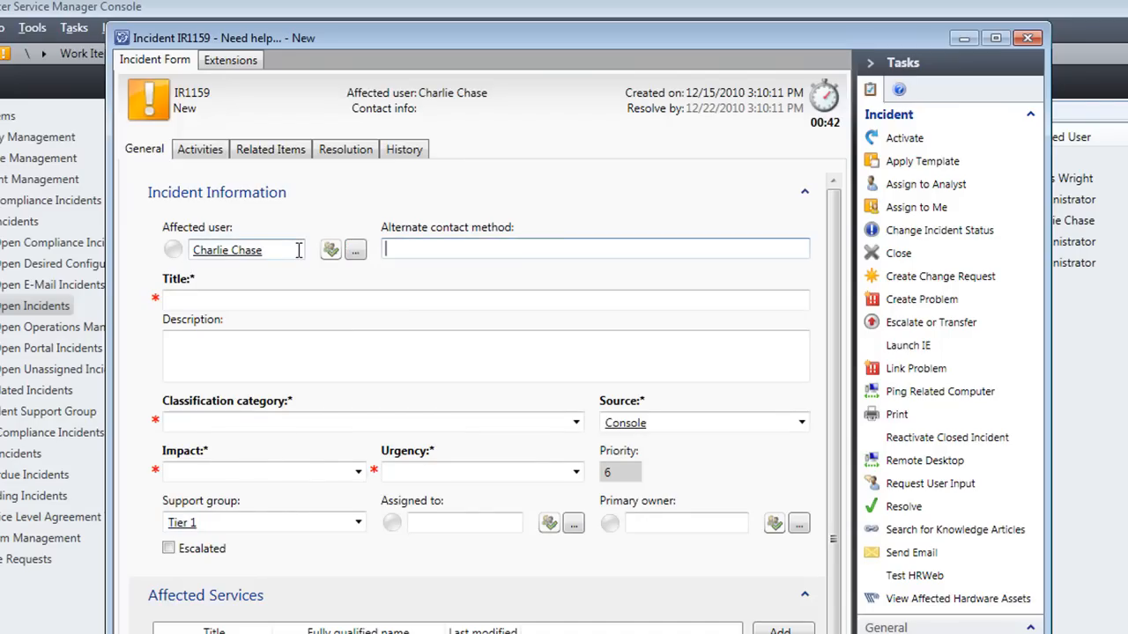
text(asdf)
key(Tab)
text(asdf)
key(Tab)
text(asdf)
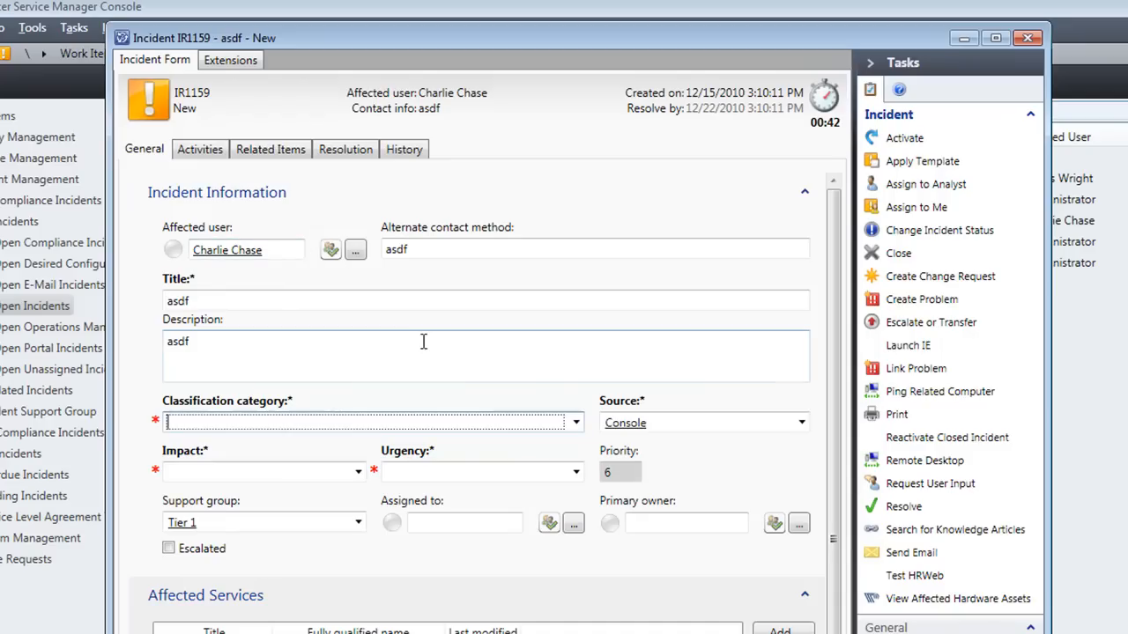
Examine the classification category tree, collapsing and expanding the Enterprise Application Problems branch, and close it without choosing a category.
click(577, 423)
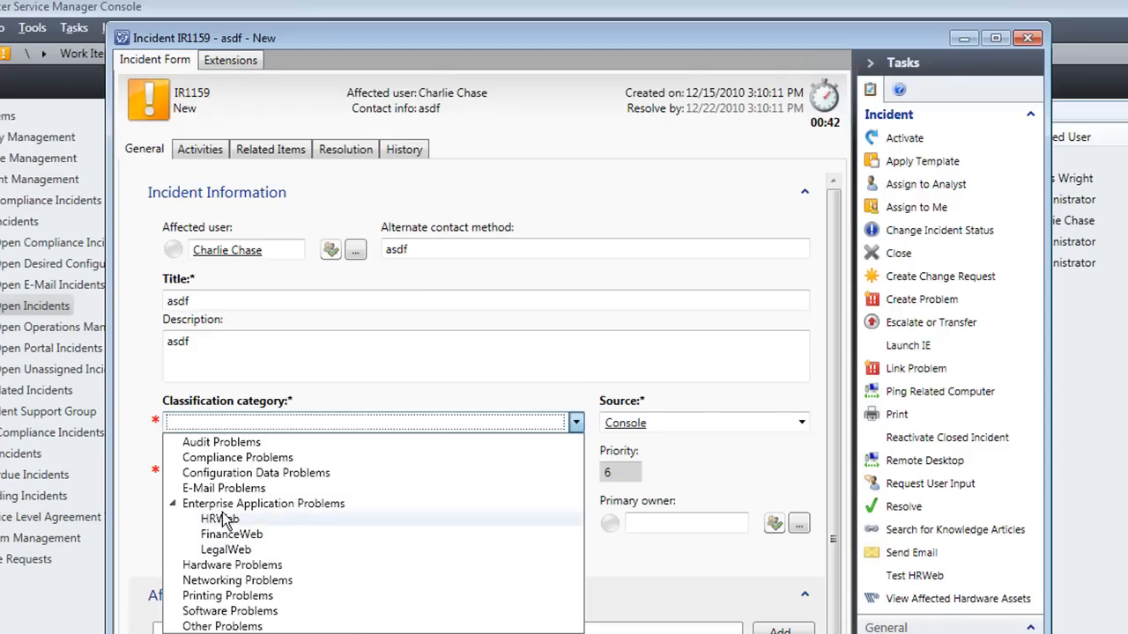
click(174, 505)
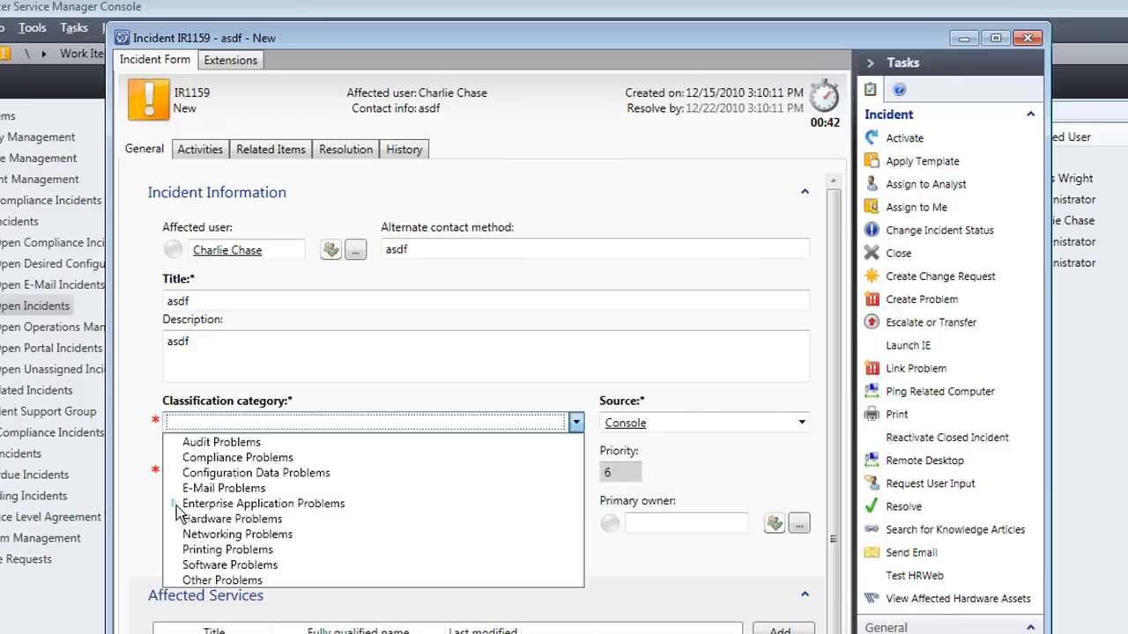
click(174, 505)
click(175, 505)
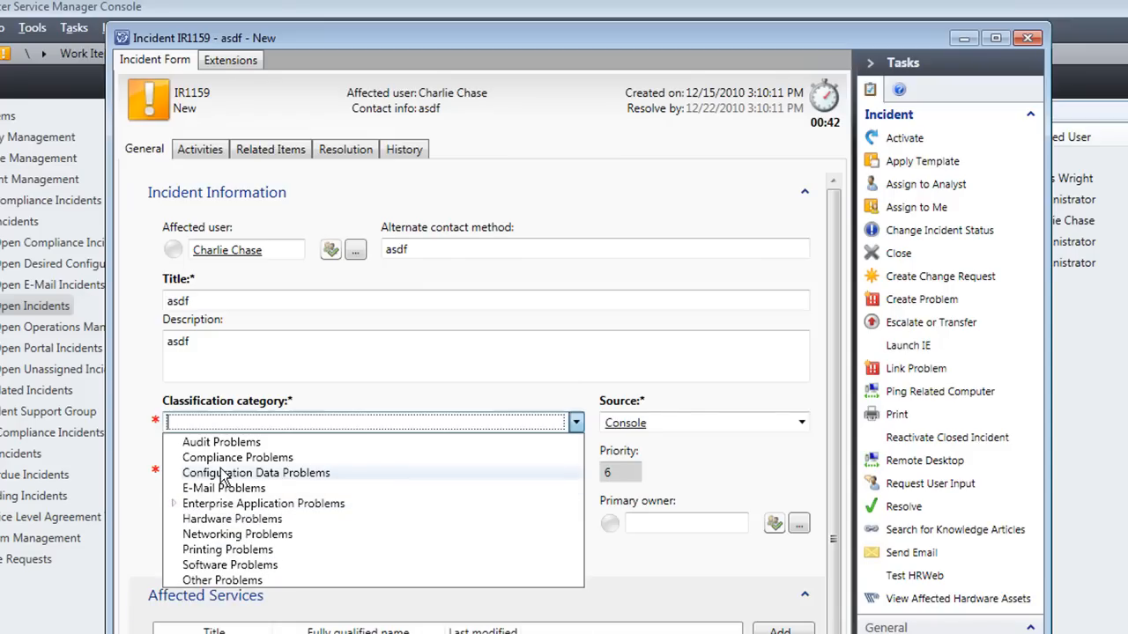
click(254, 426)
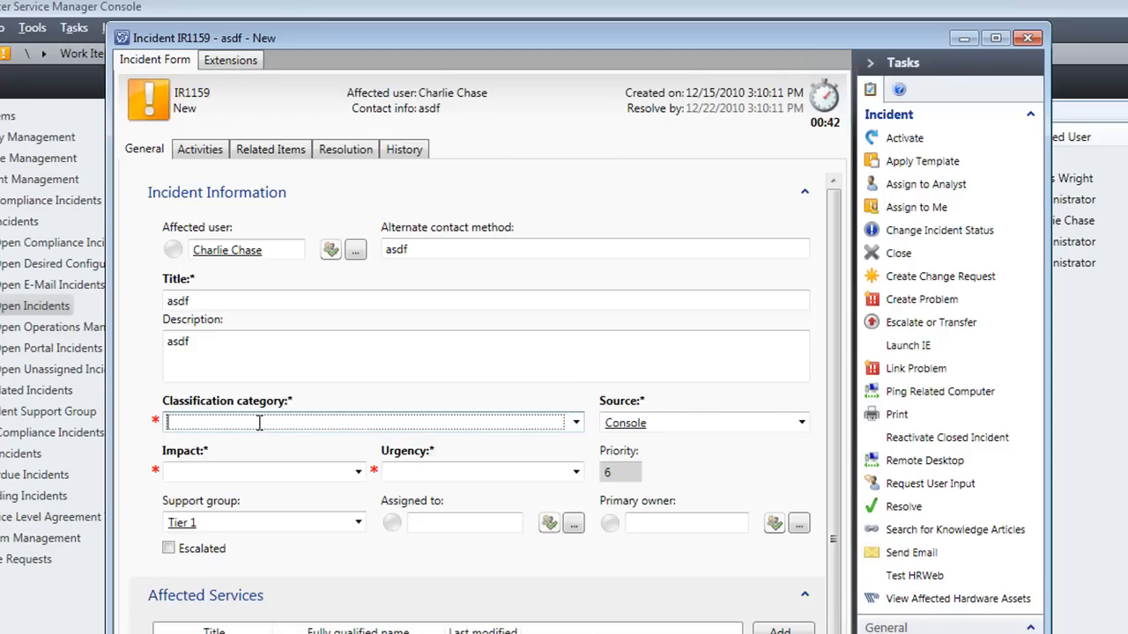
Set the classification category to Hardware Problems from the field's suggestions.
click(259, 423)
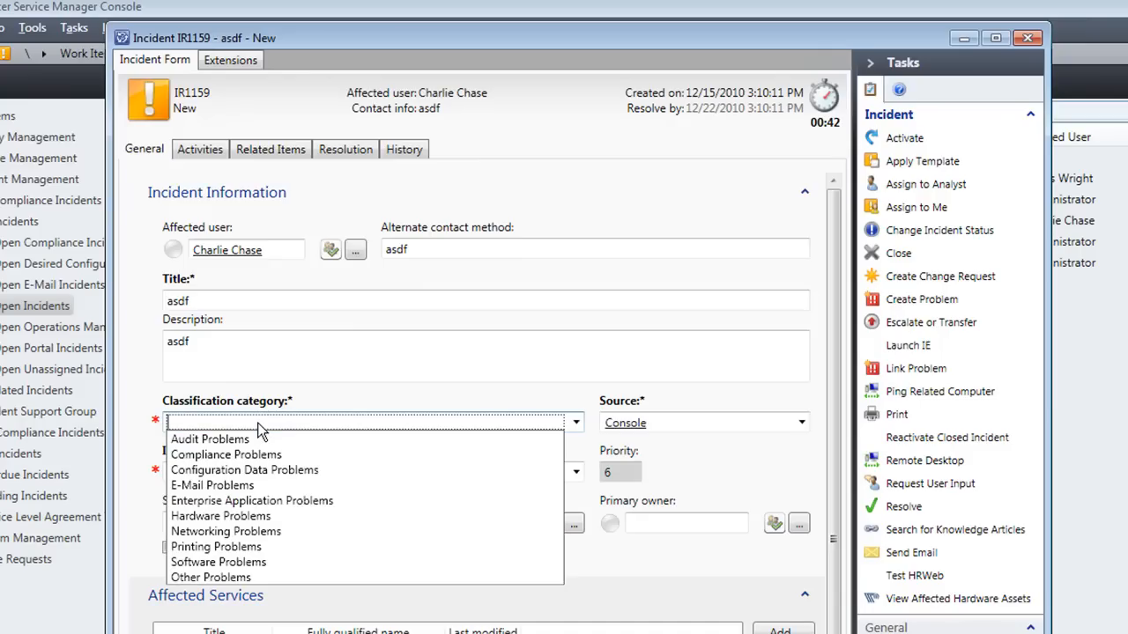
key(Down)
key(Down)
key(Down)
key(Down)
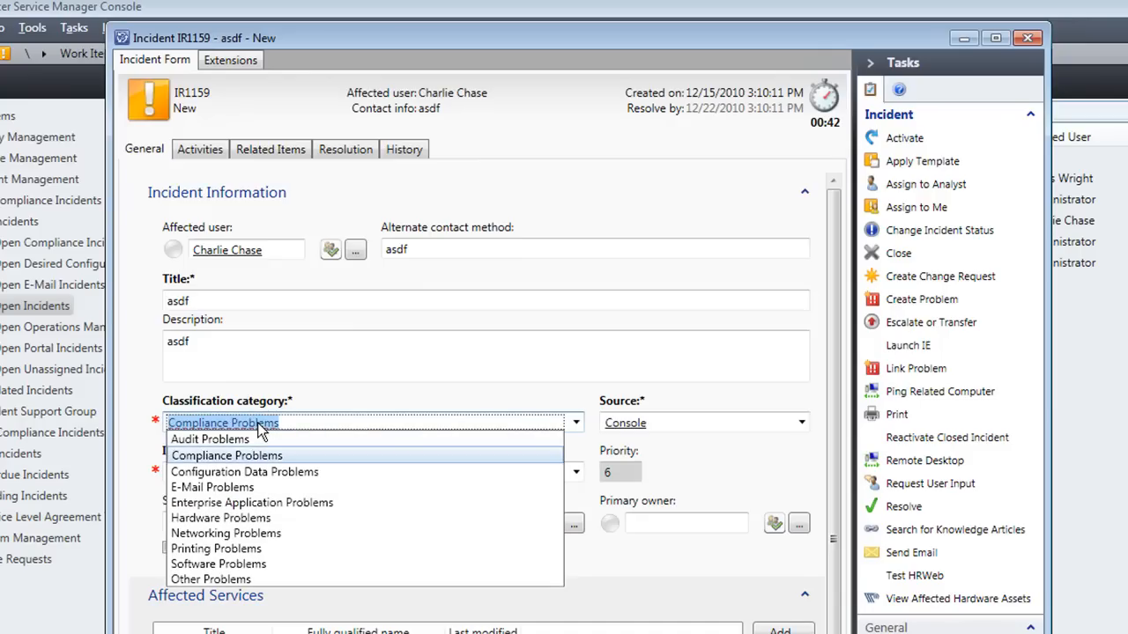
key(Down)
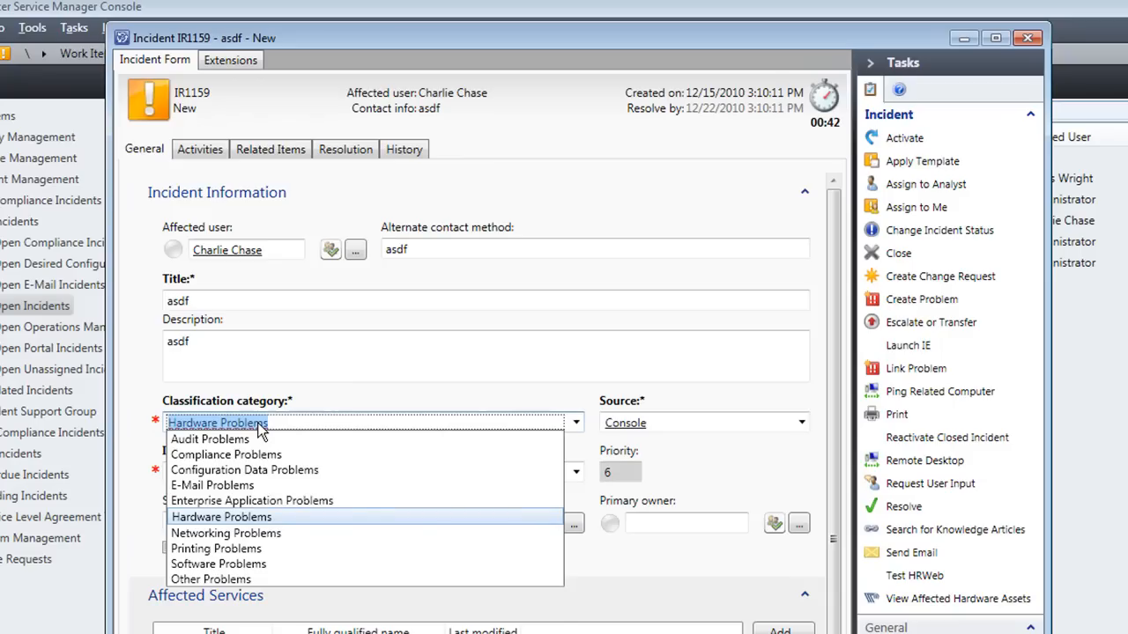
key(Return)
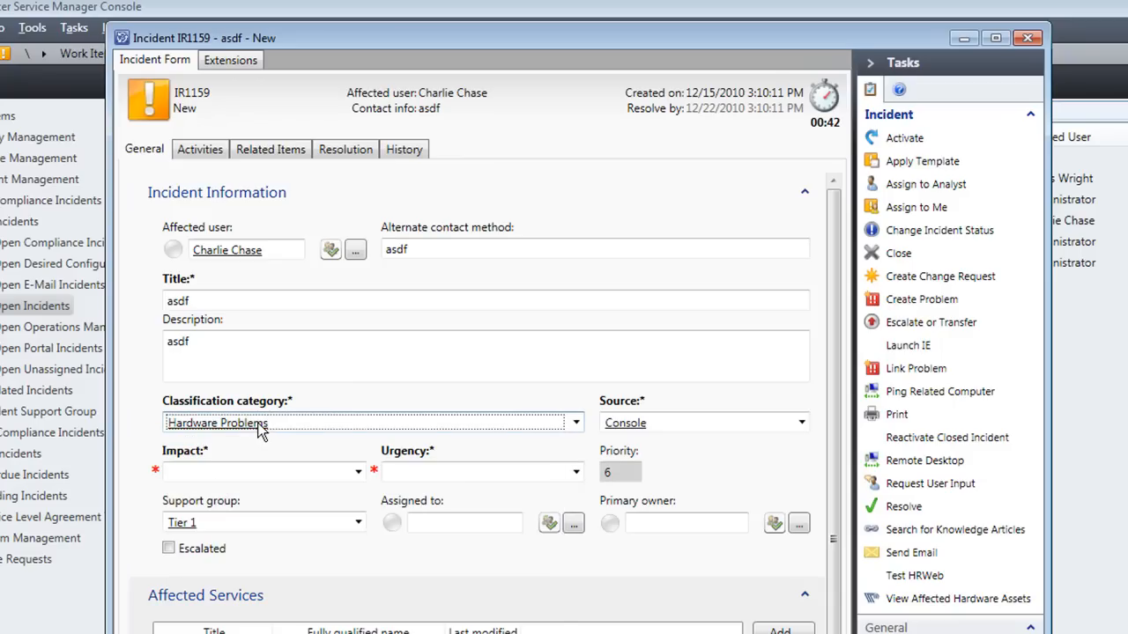
key(Tab)
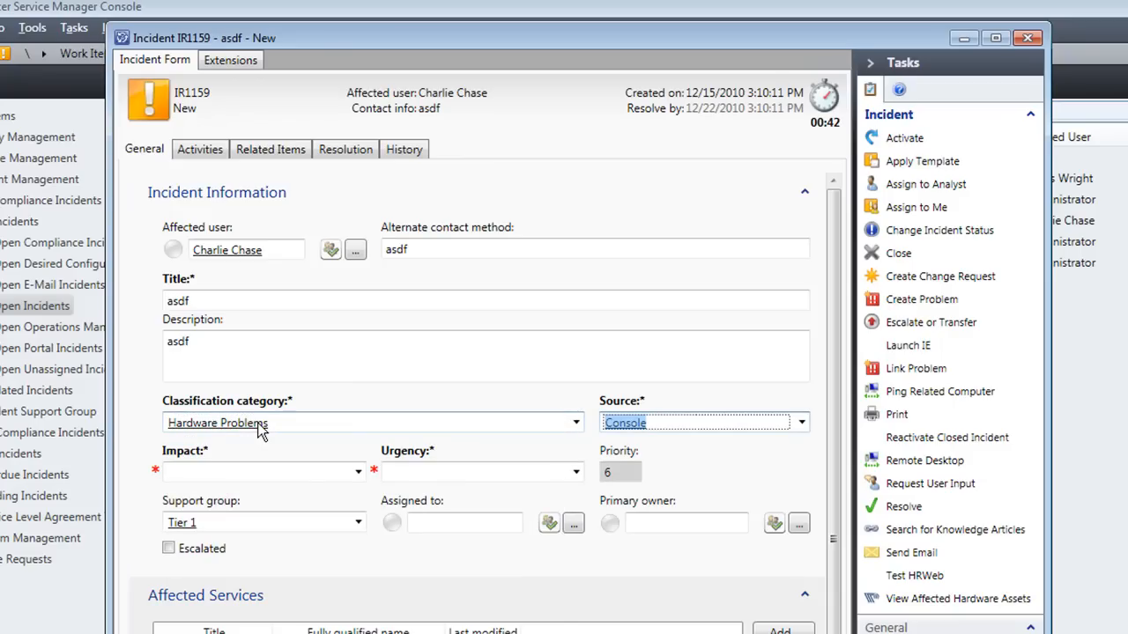
Replace the classification category with Enterprise Application Problems\HRWeb, completing each level of the path from the field's suggestions.
click(259, 424)
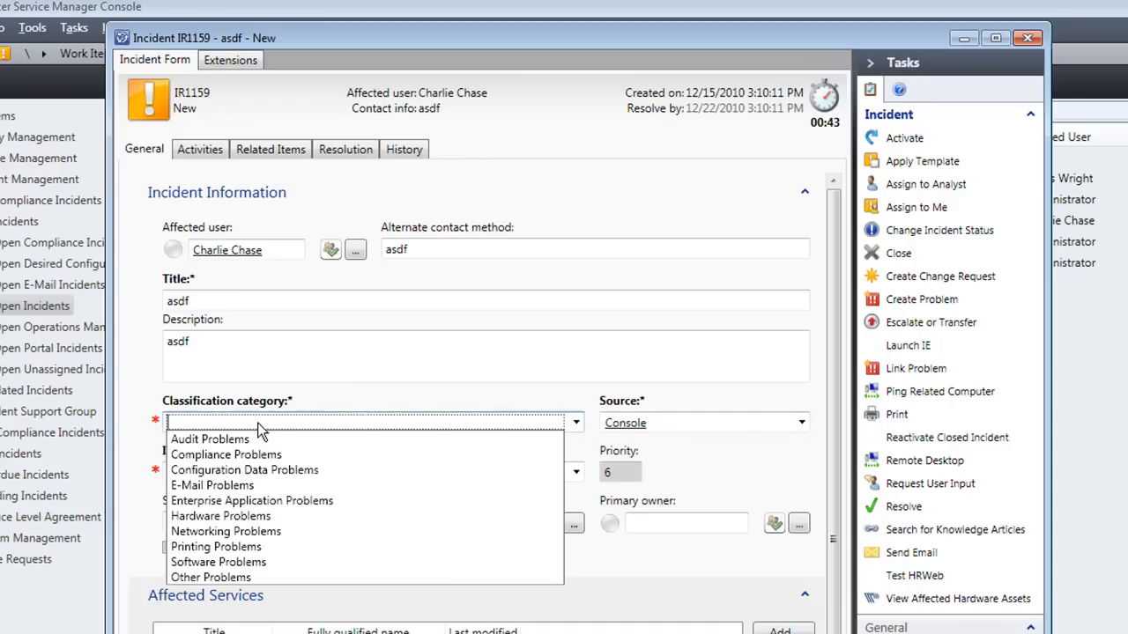
text(E)
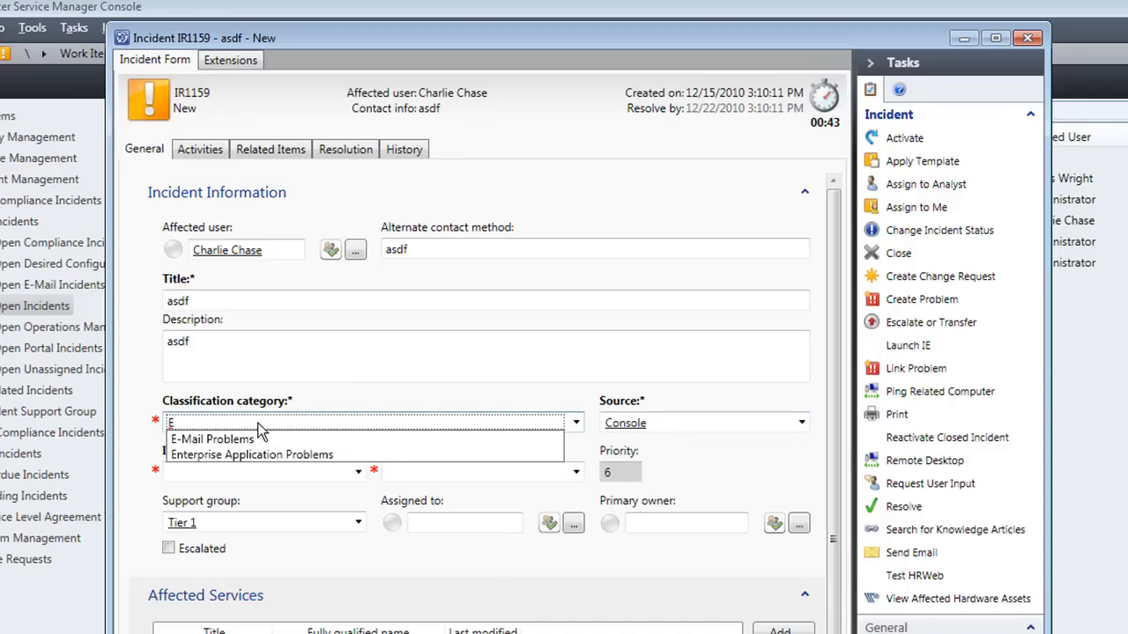
key(Down)
key(Down)
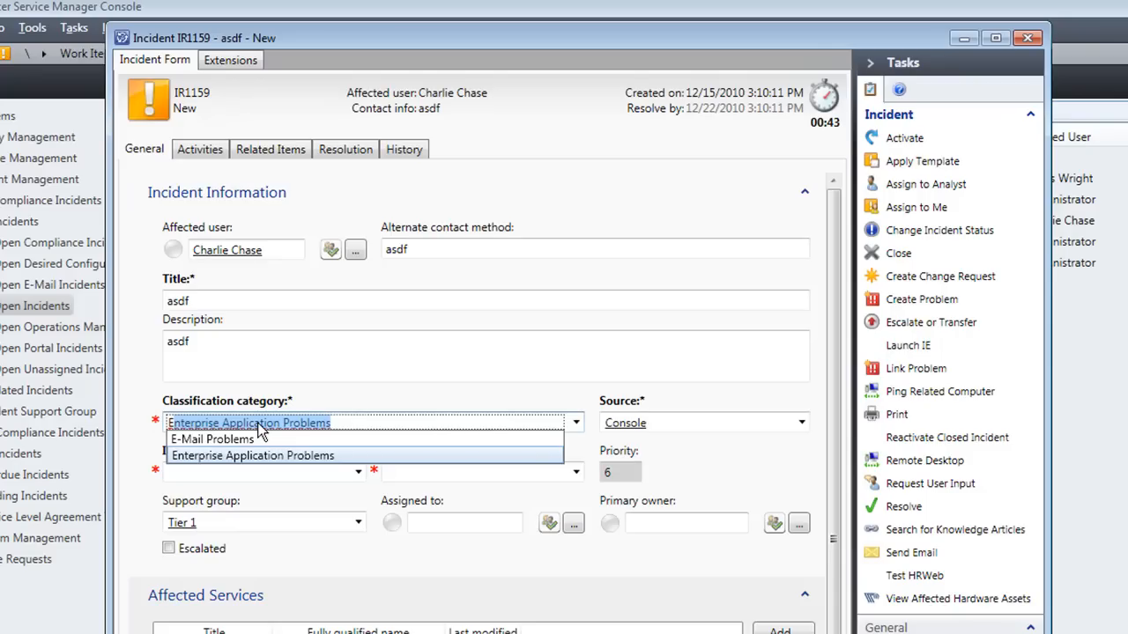
key(Right)
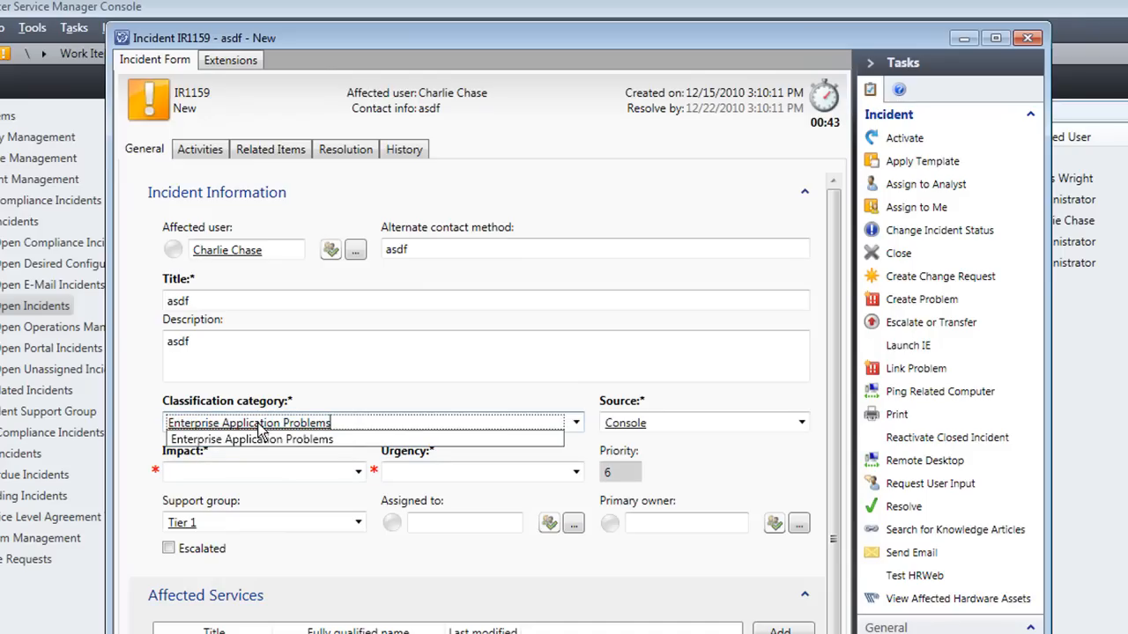
text(\)
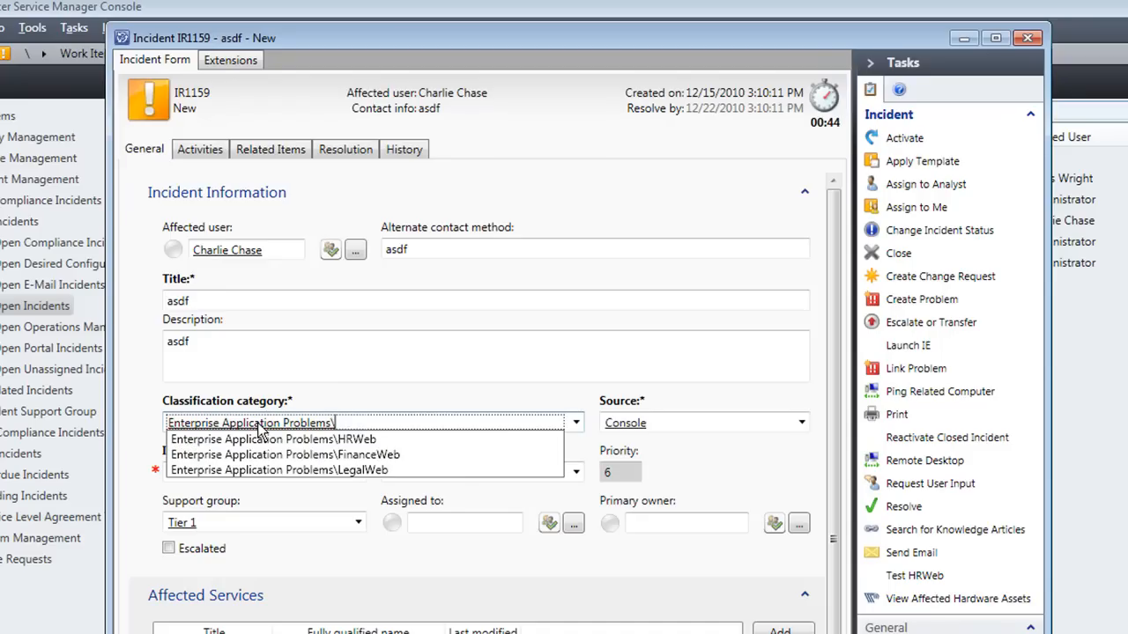
text(HR)
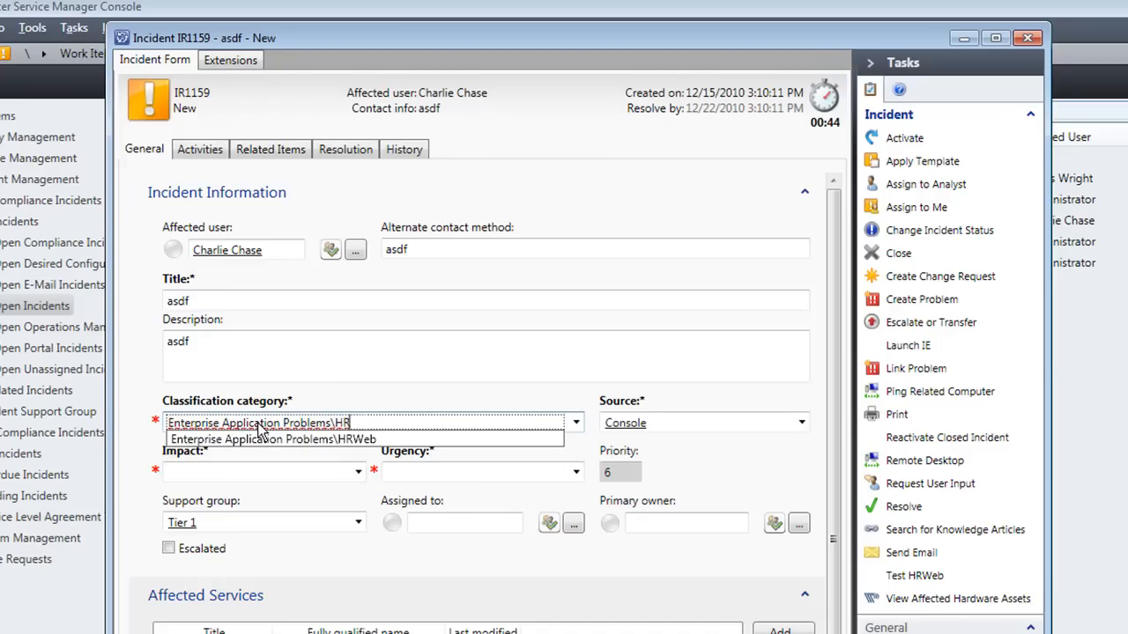
key(Down)
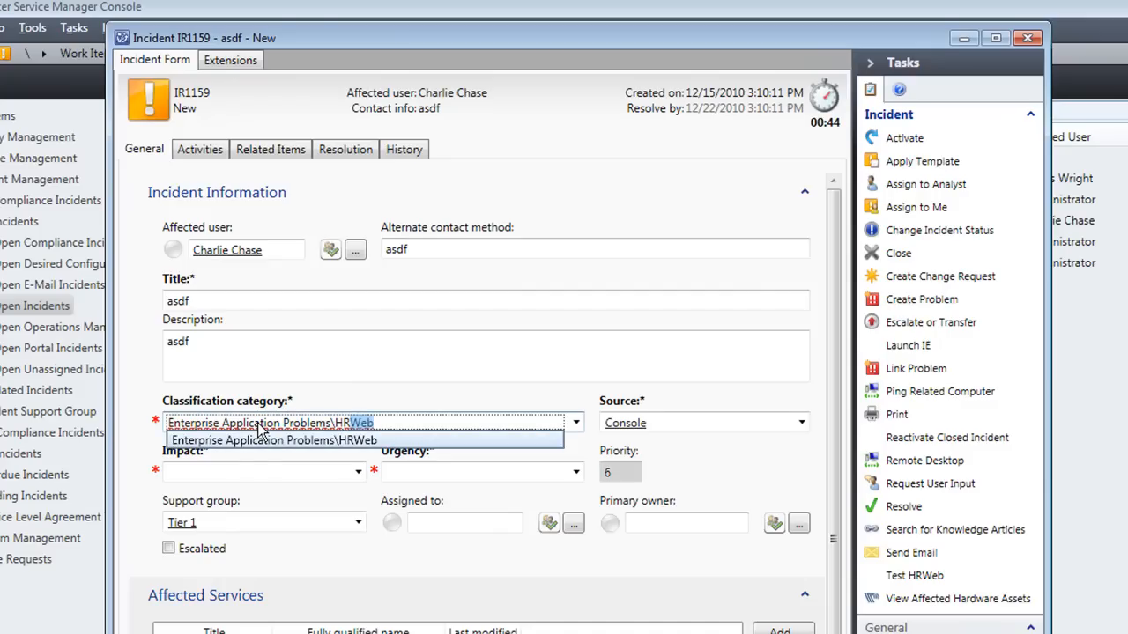
key(Right)
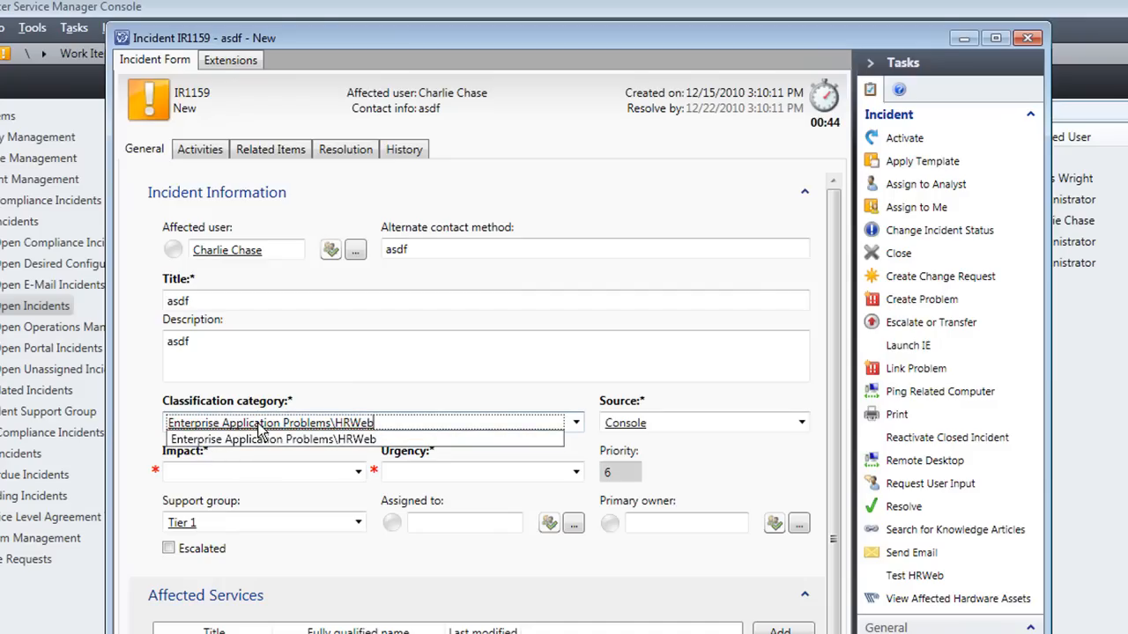
text(\)
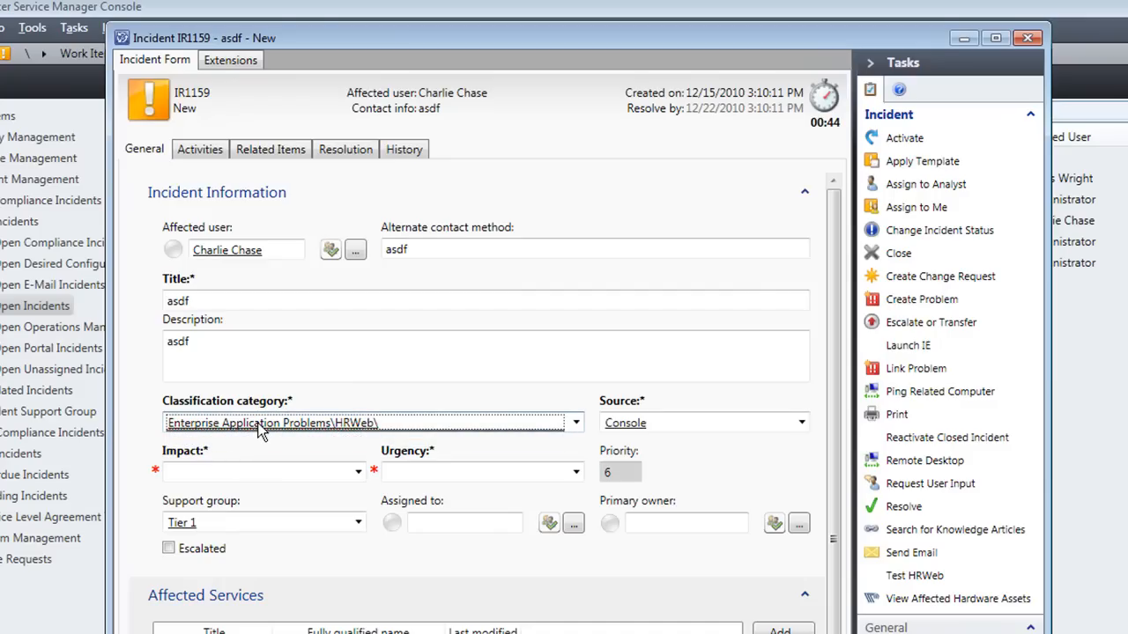
key(BackSpace)
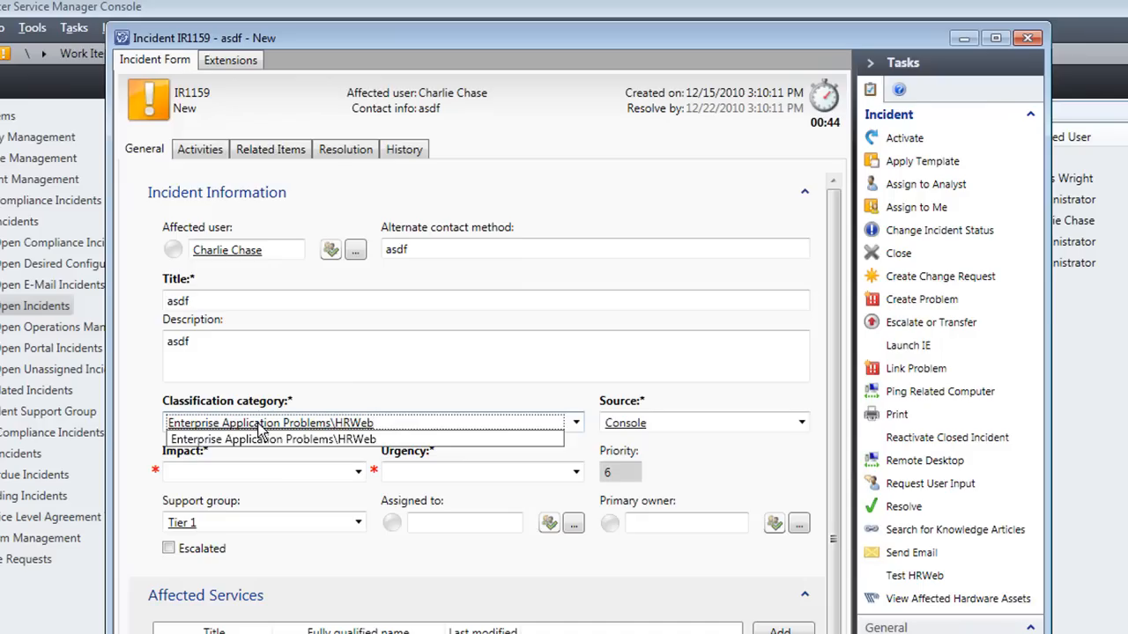
key(Tab)
Set the incident's impact to Low and its urgency to high.
key(Tab)
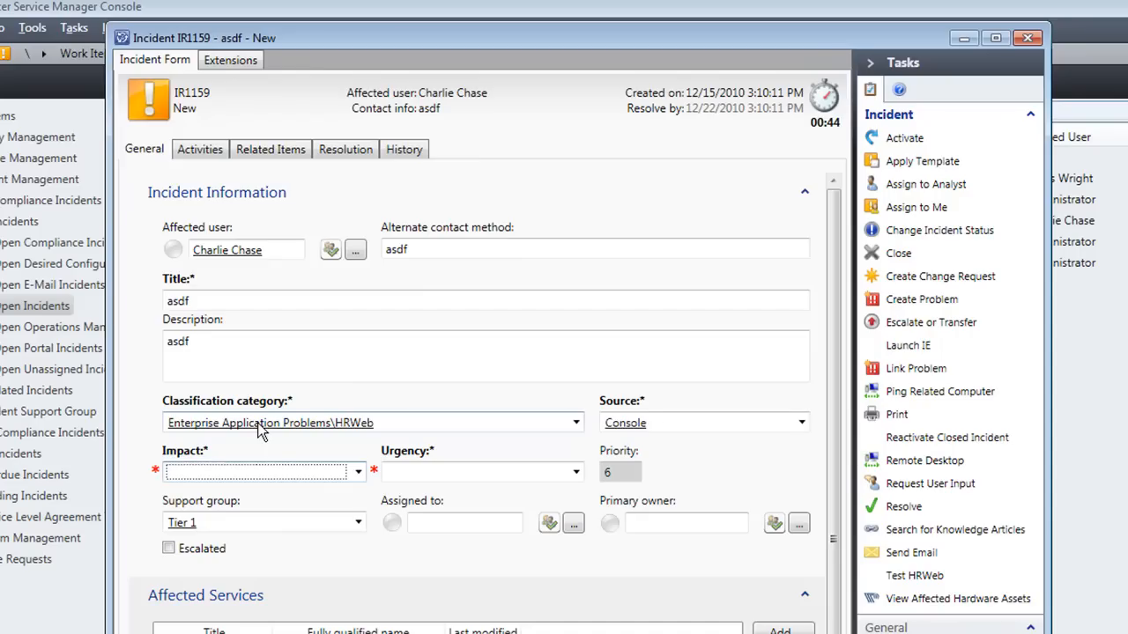
text(Low)
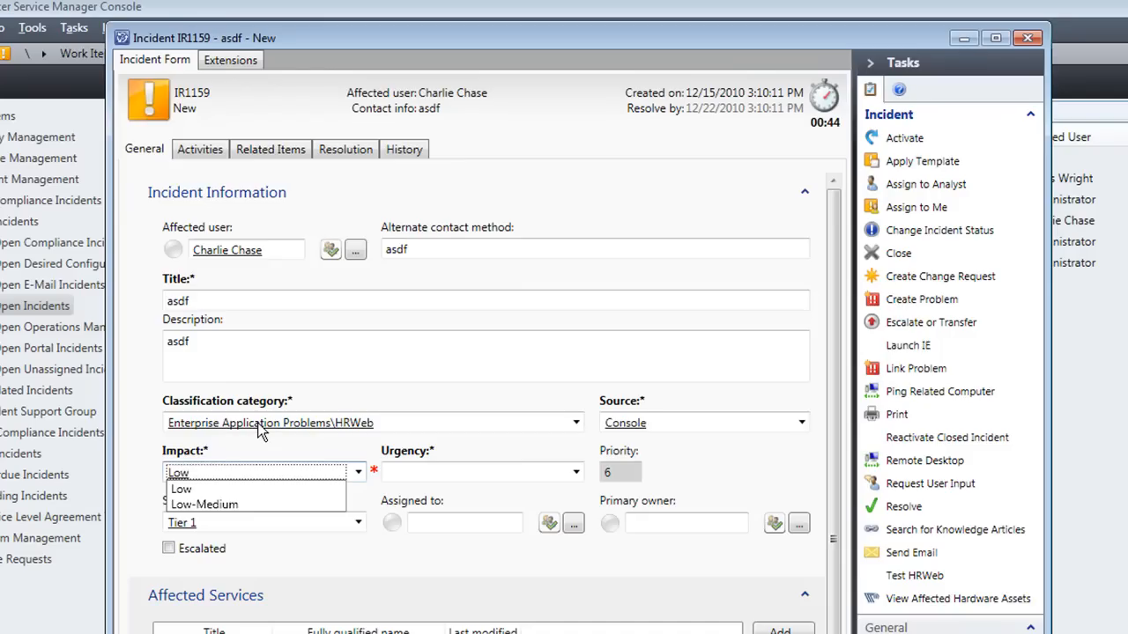
key(Tab)
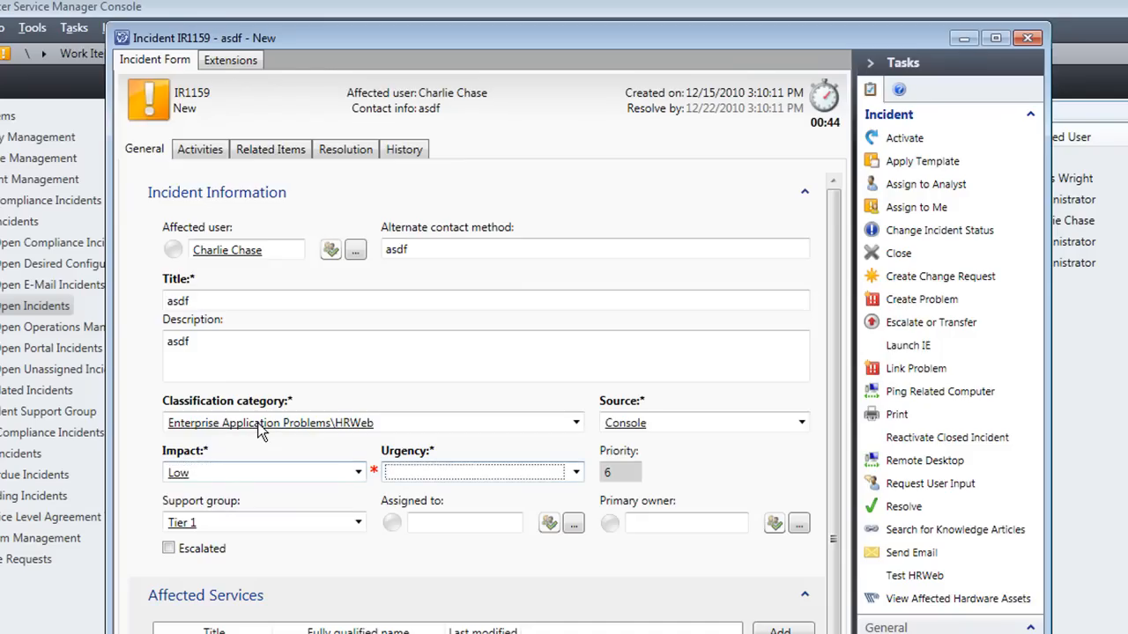
text(high)
key(Tab)
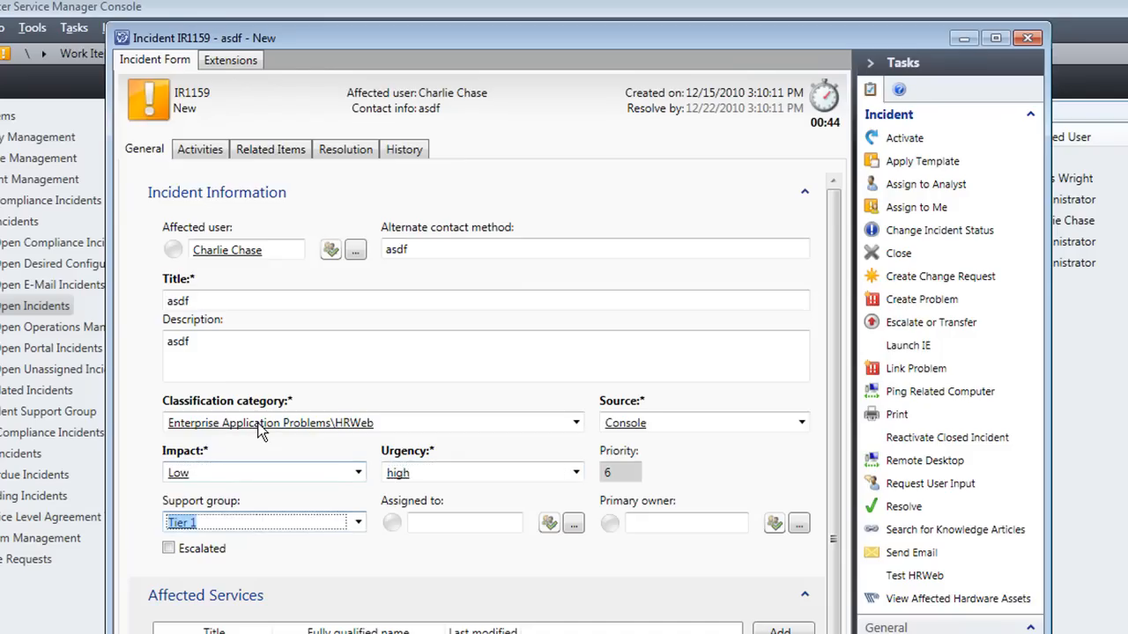